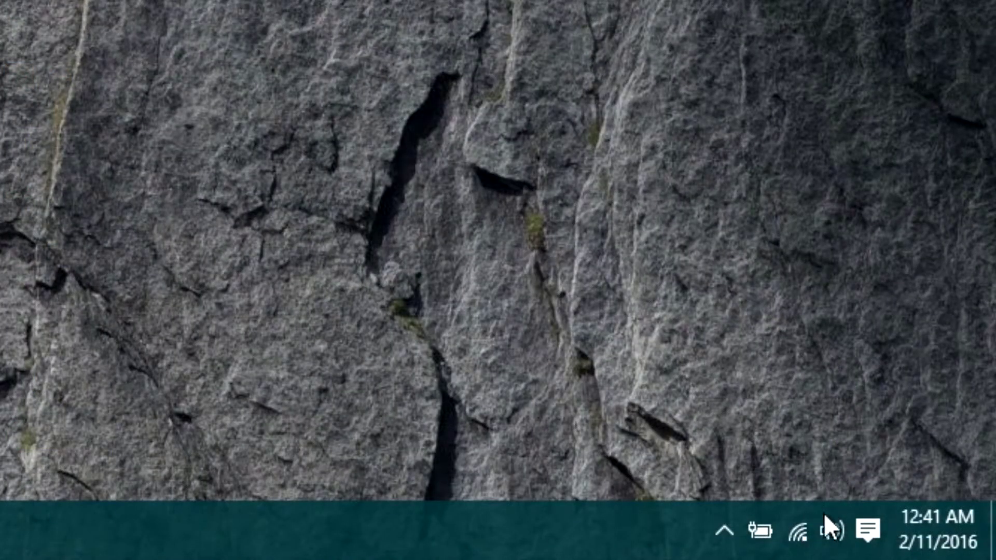
- Open Recording devices from the taskbar volume icon, move the Sound window on-screen, and select Microphone
right_click(823, 544)
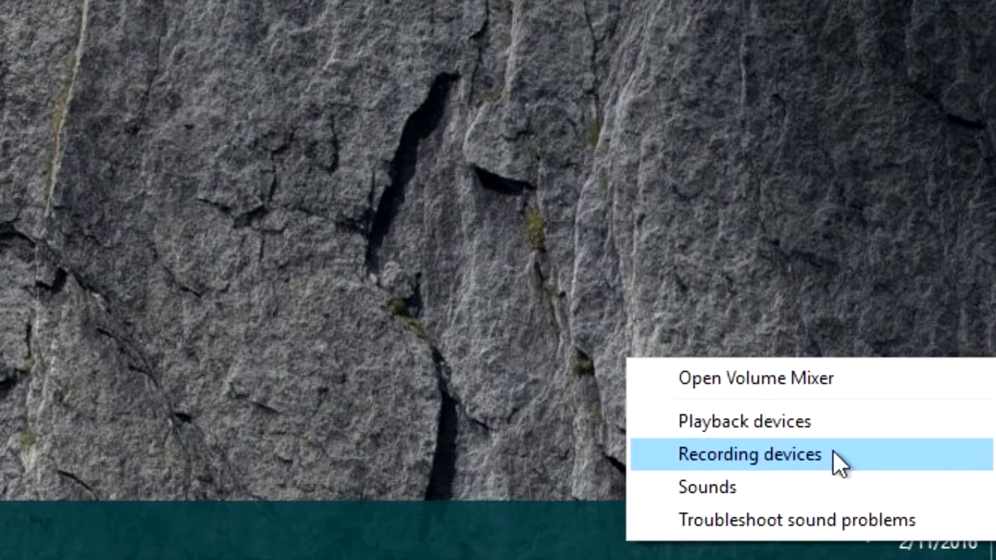
click(832, 454)
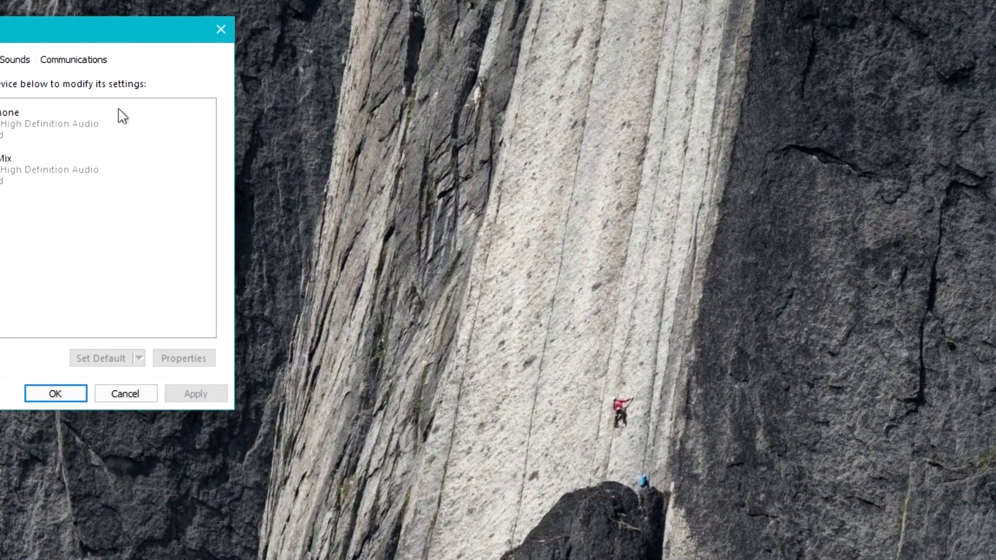
drag(15, 29, 570, 22)
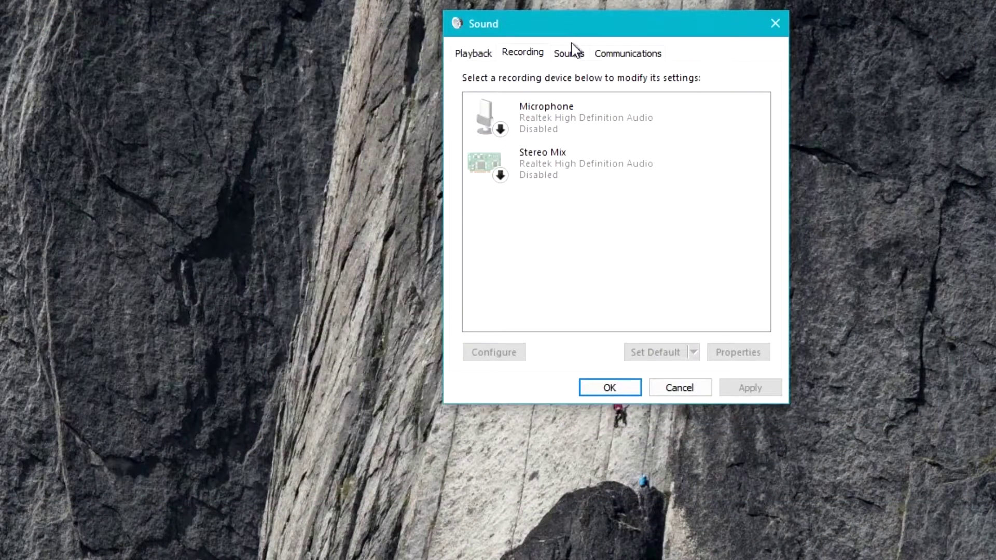
click(624, 136)
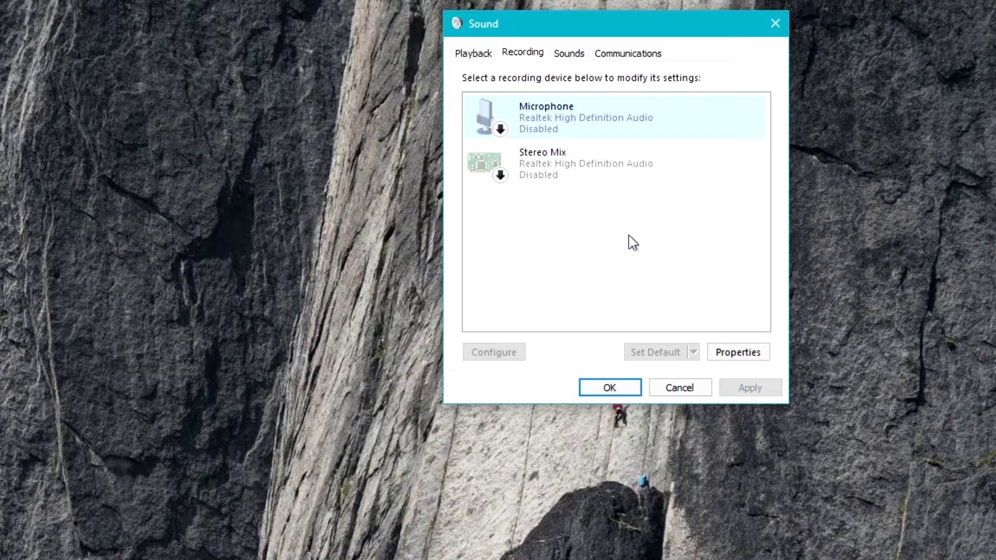
- Enable the disabled Microphone from its context menu and open its Properties
right_click(634, 134)
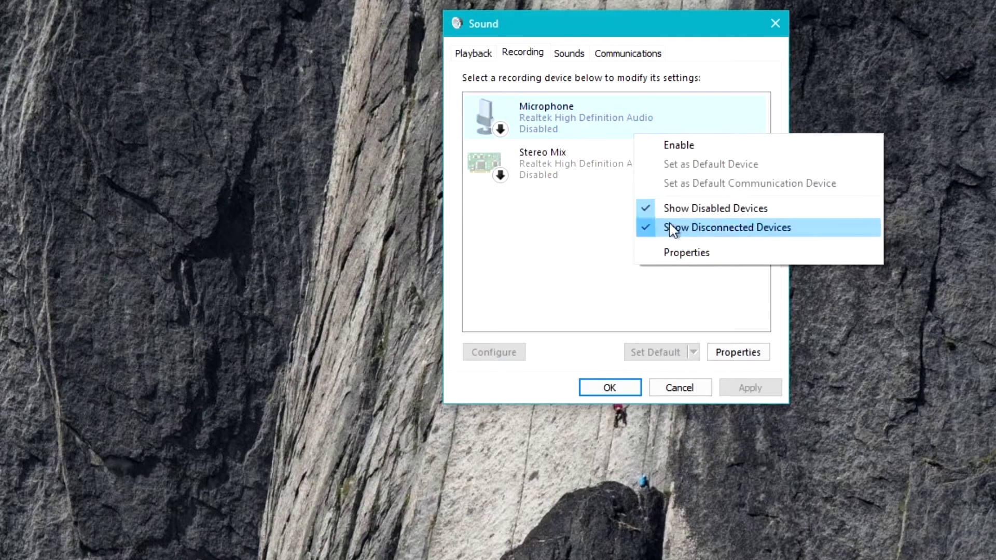
click(669, 146)
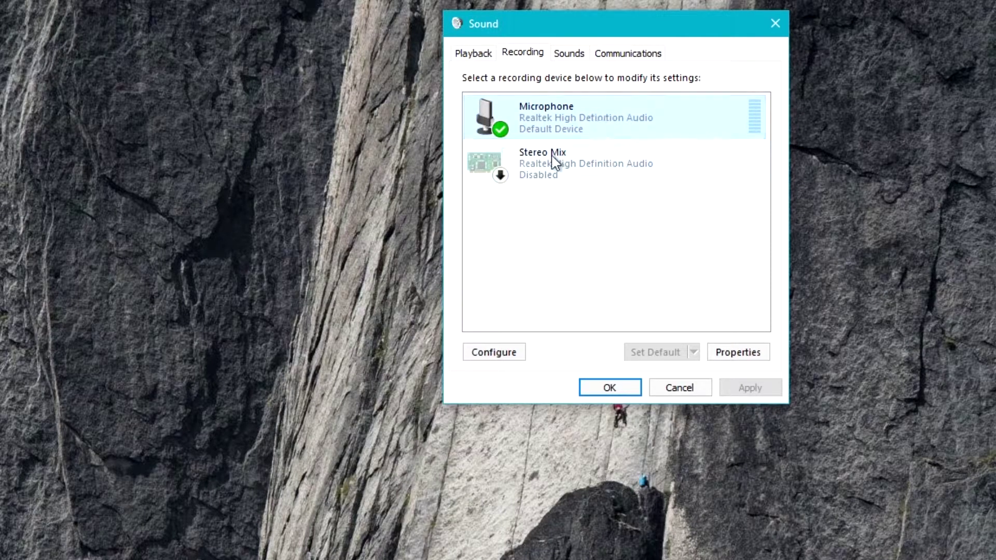
click(750, 355)
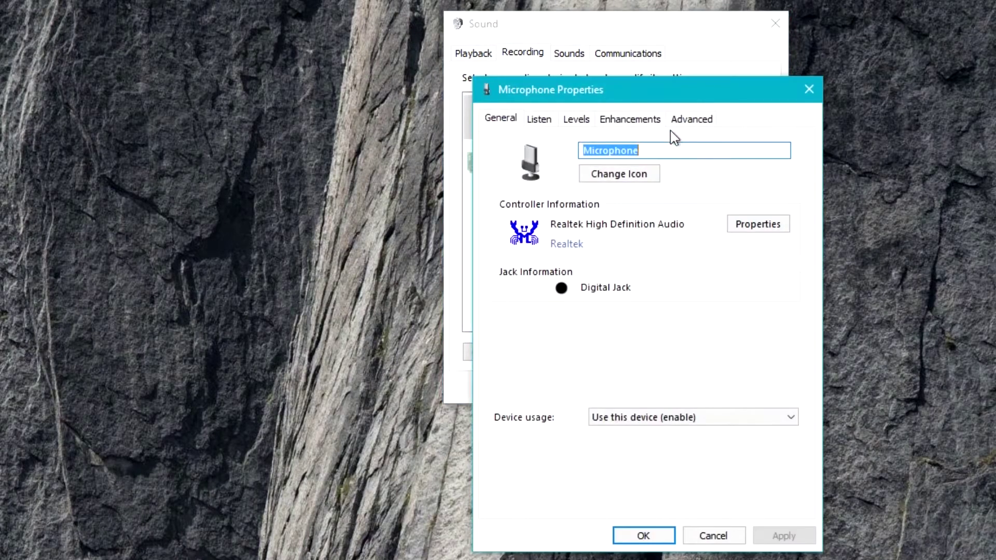
- Rename the Microphone to 'Built In Realtek Mic' on the General tab and apply
drag(654, 90, 447, 86)
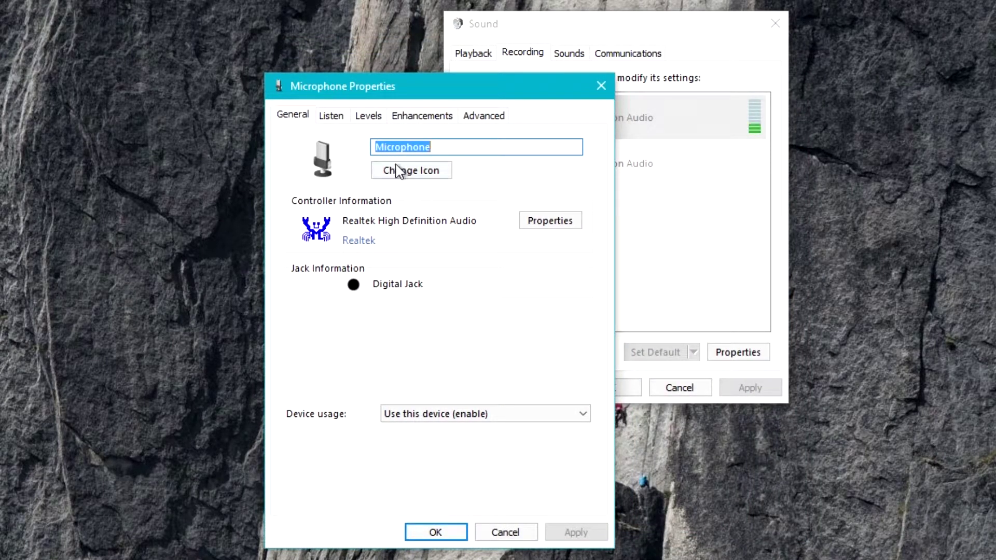
click(493, 146)
double_click(494, 145)
text(Built In )
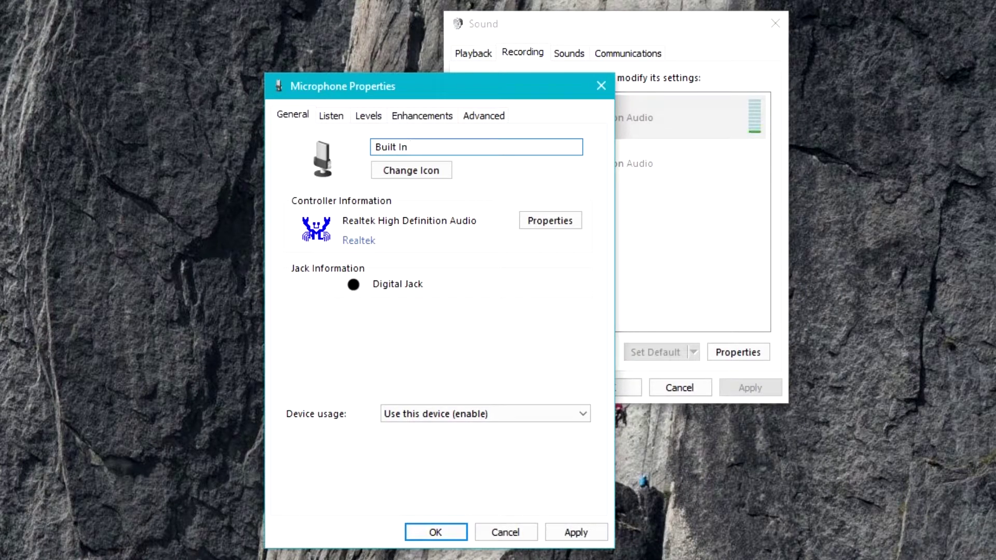
text(Realtek Mic)
click(594, 534)
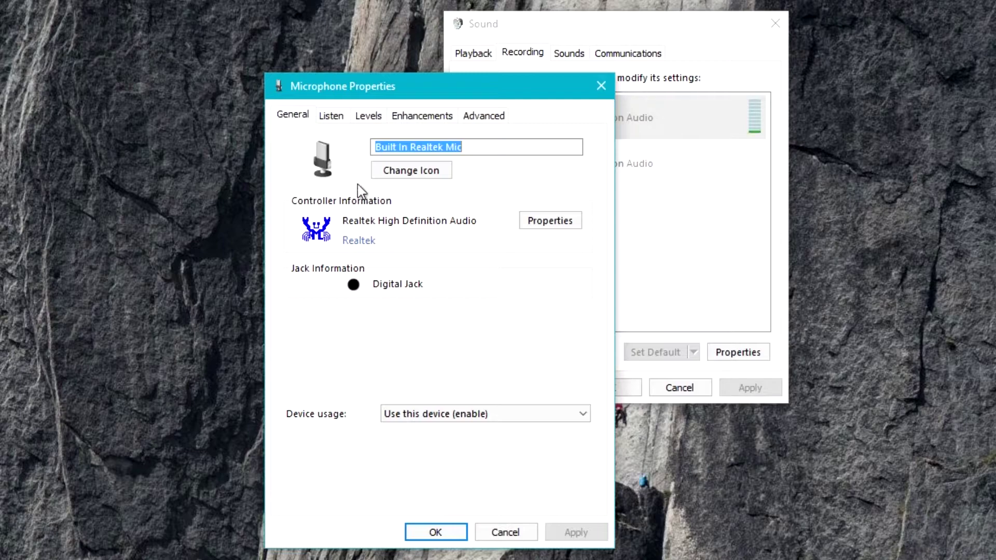
click(332, 117)
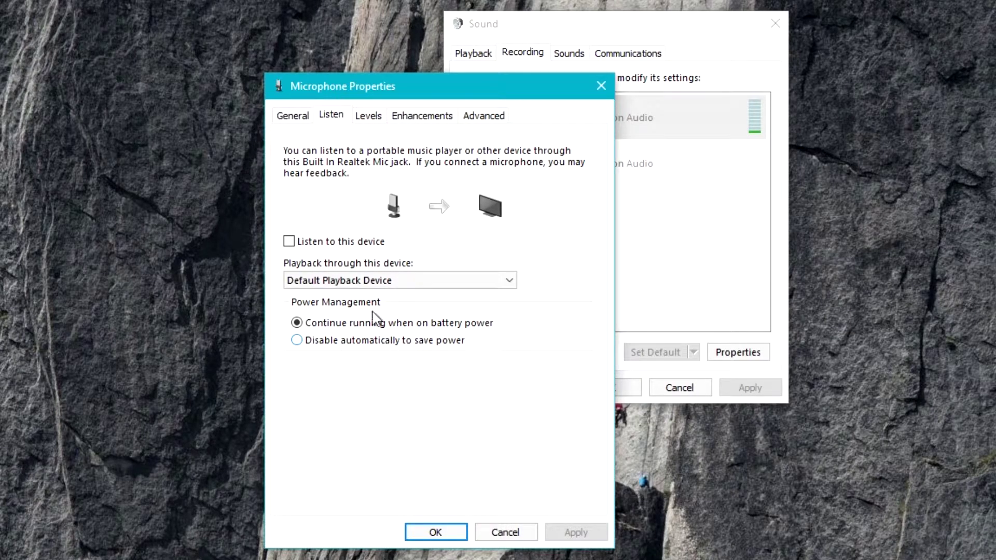
- Leave the Listen tab unchanged and switch to Levels, showing level 80 and boost +20.0 dB
click(377, 120)
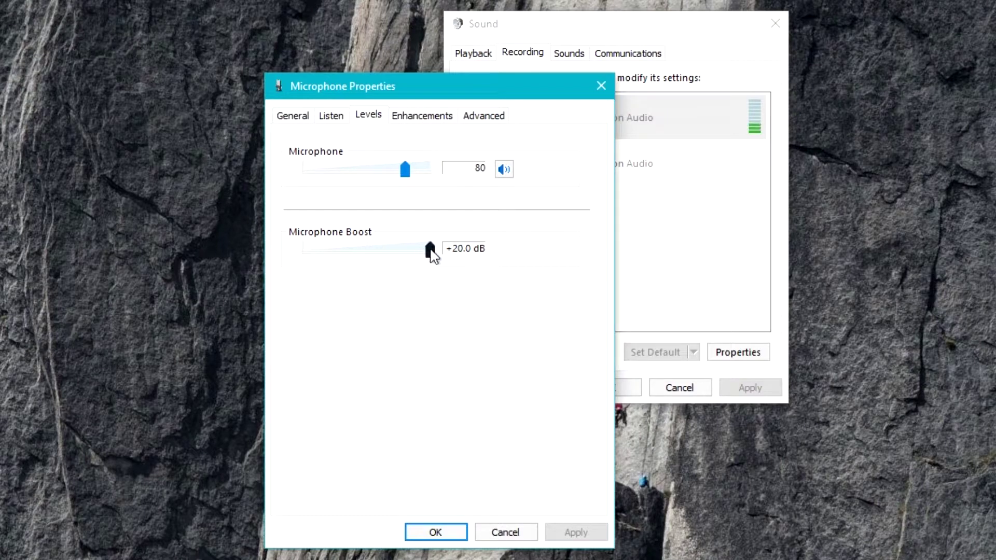
- Drag Microphone Boost toward 0.0 dB and set the Microphone level slider to 100
drag(430, 249, 271, 251)
drag(407, 170, 344, 175)
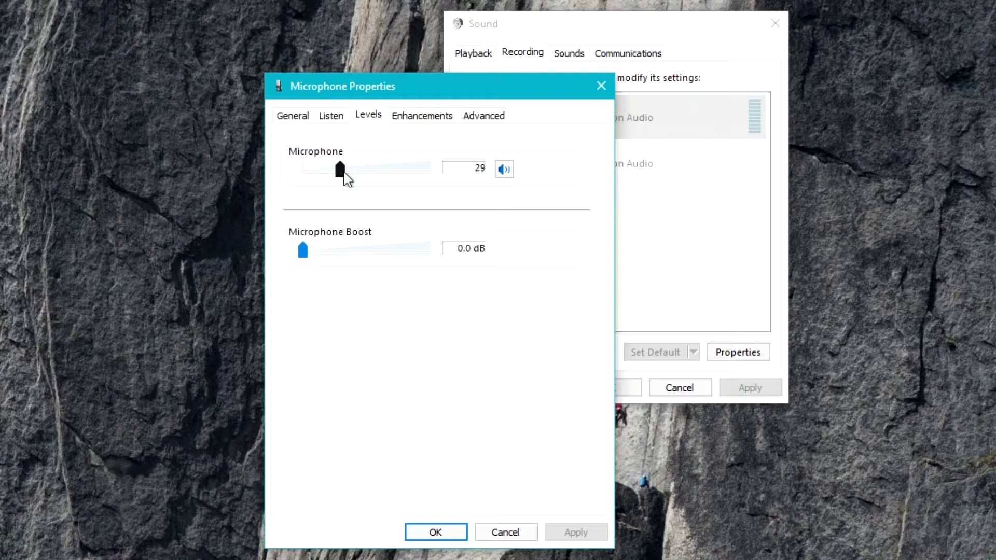
drag(343, 173, 410, 179)
drag(411, 179, 456, 191)
- Move the Microphone Boost slider back up to +20.0 dB
click(422, 259)
drag(429, 251, 303, 250)
drag(303, 250, 489, 260)
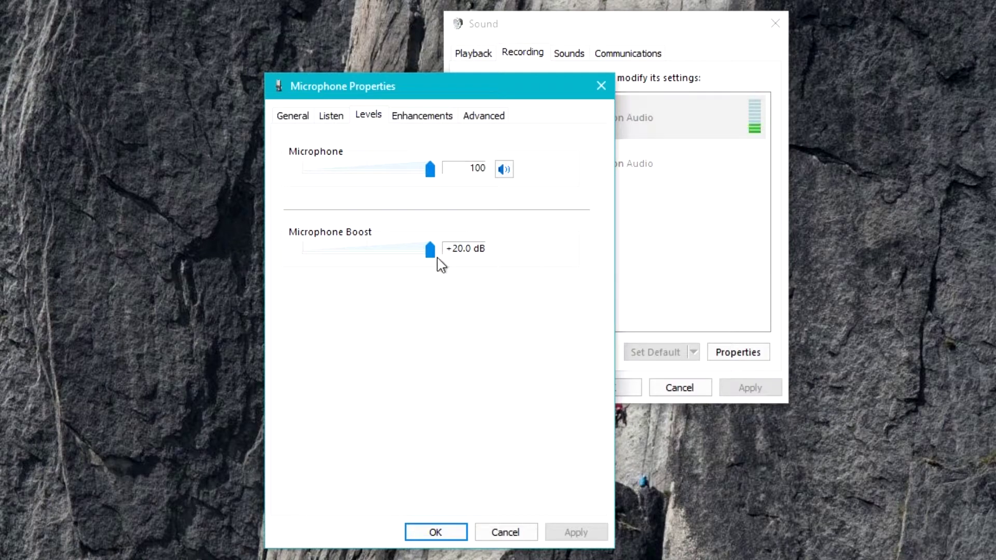
- Settle Microphone Boost at +10.0 dB with the level kept at 100
click(399, 251)
click(394, 251)
click(389, 251)
click(429, 249)
click(373, 249)
click(413, 250)
click(410, 250)
click(412, 251)
click(405, 251)
click(434, 118)
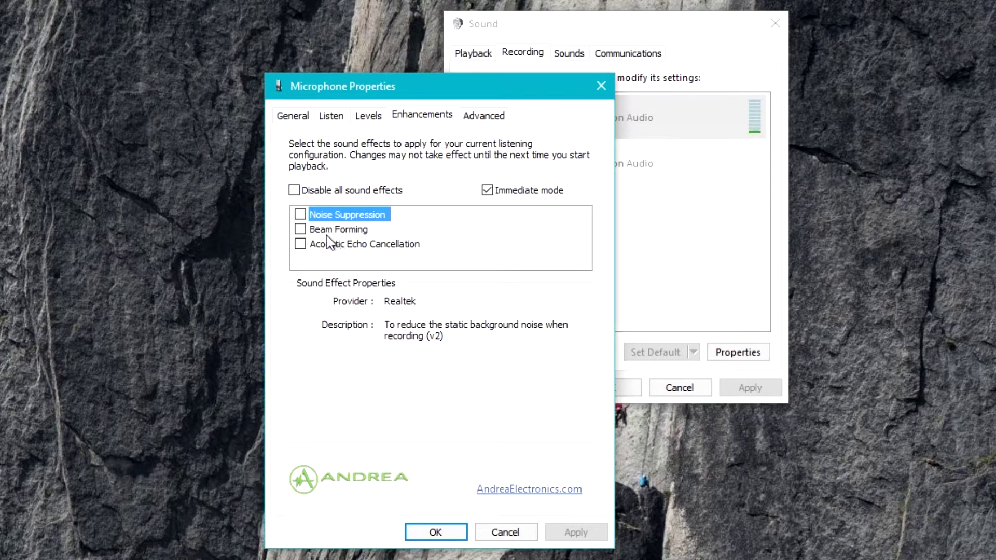
- Read the Beam Forming and Acoustic Echo Cancellation descriptions, leaving all enhancements unchecked
click(352, 230)
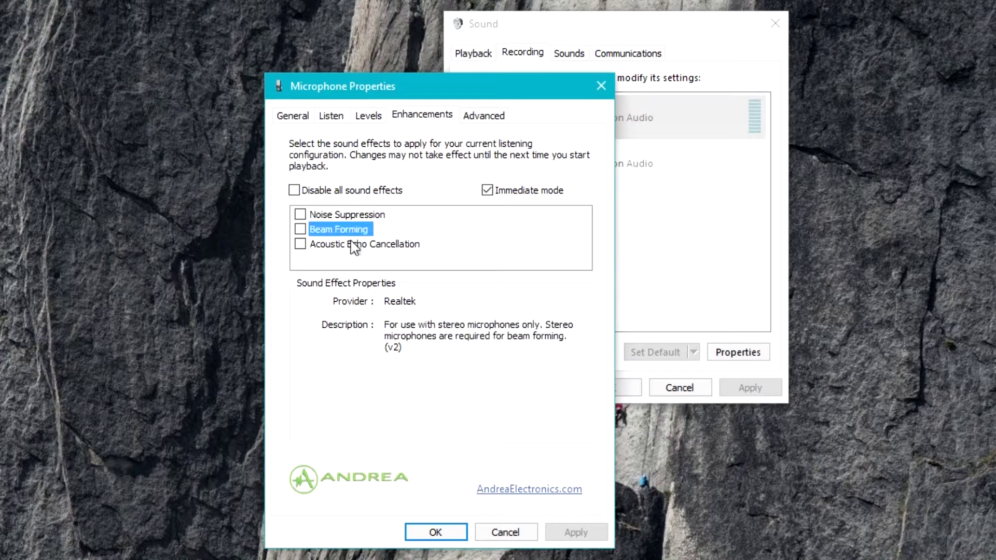
click(350, 248)
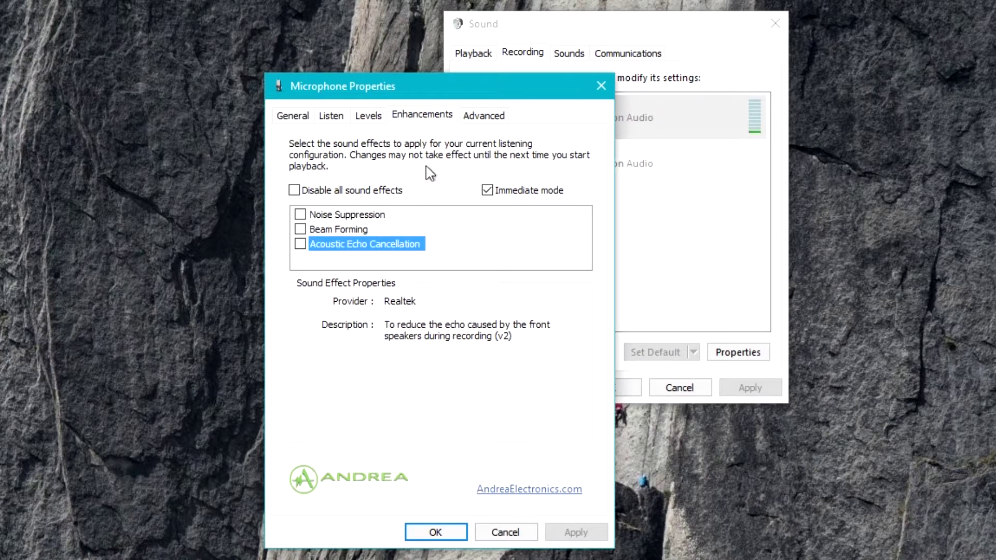
click(482, 116)
click(444, 115)
- Keep the Default Format at 2 channel, 16 bit, 48000 Hz (DVD Quality) on the Advanced tab
click(486, 118)
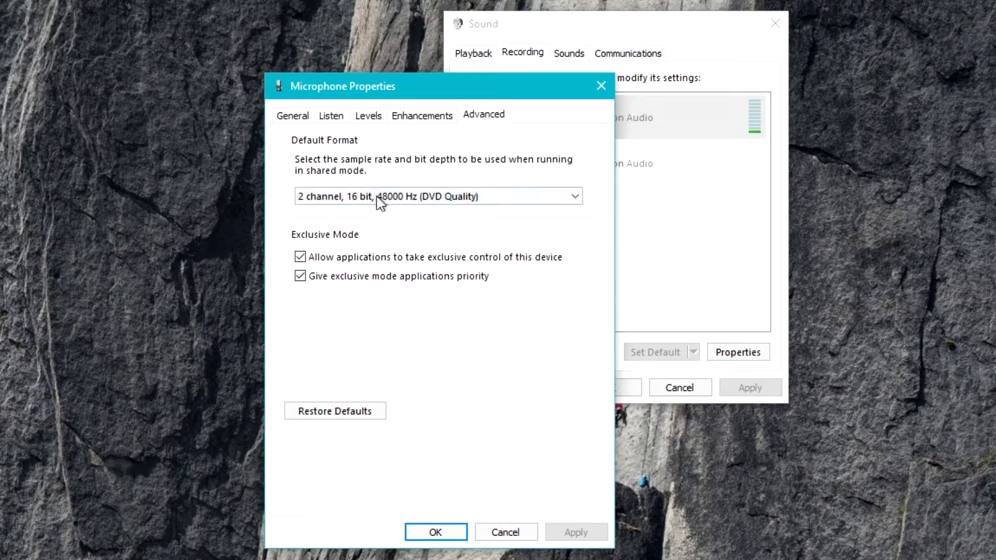
click(373, 205)
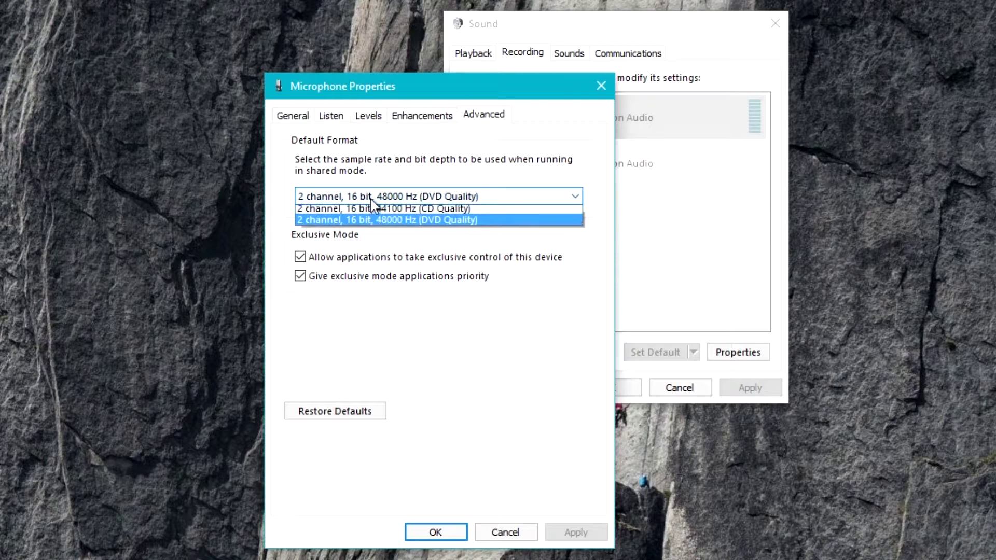
click(523, 201)
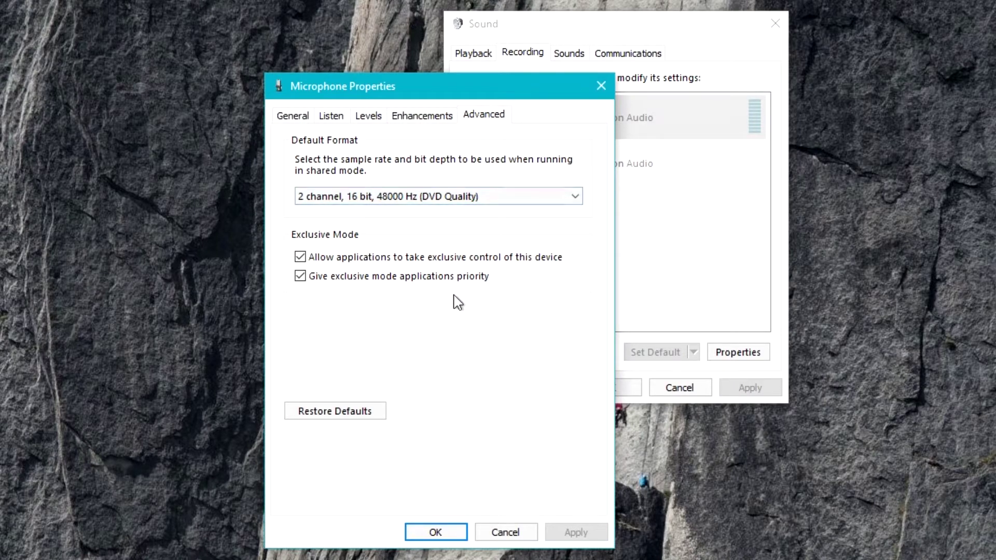
click(440, 197)
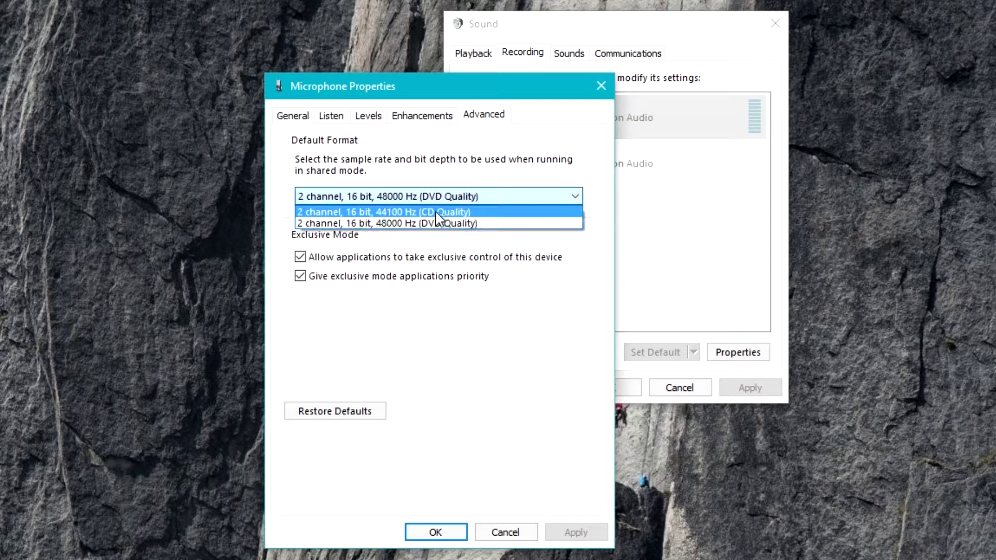
click(469, 223)
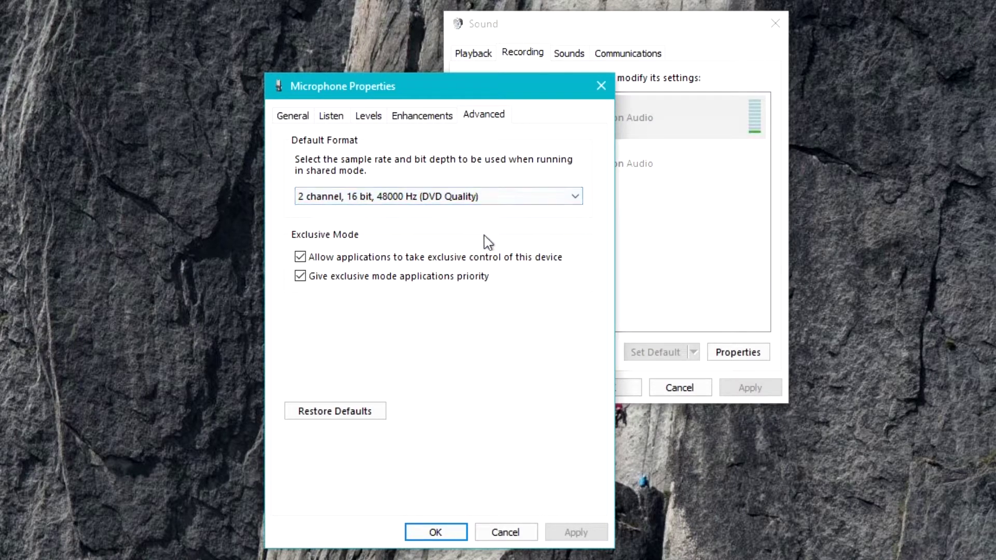
click(483, 202)
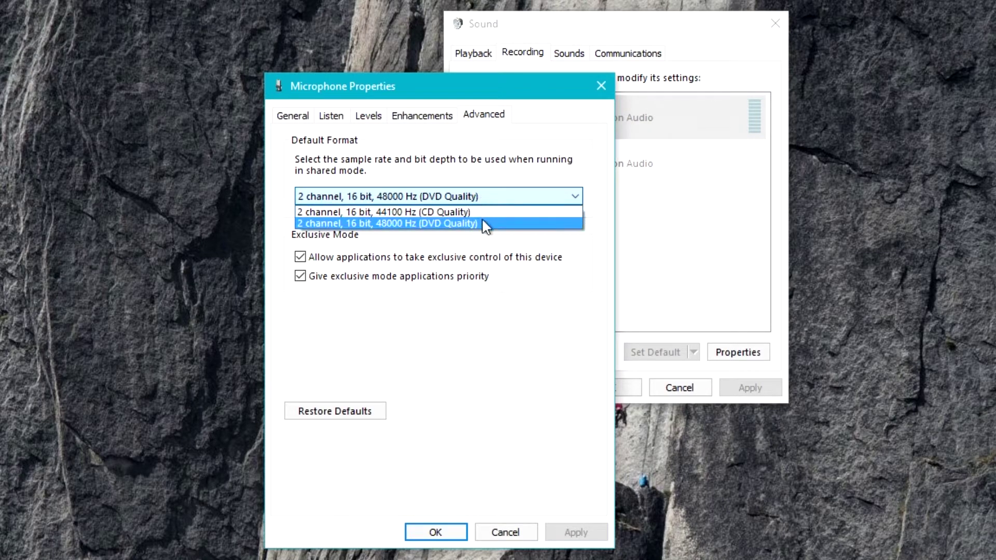
click(475, 234)
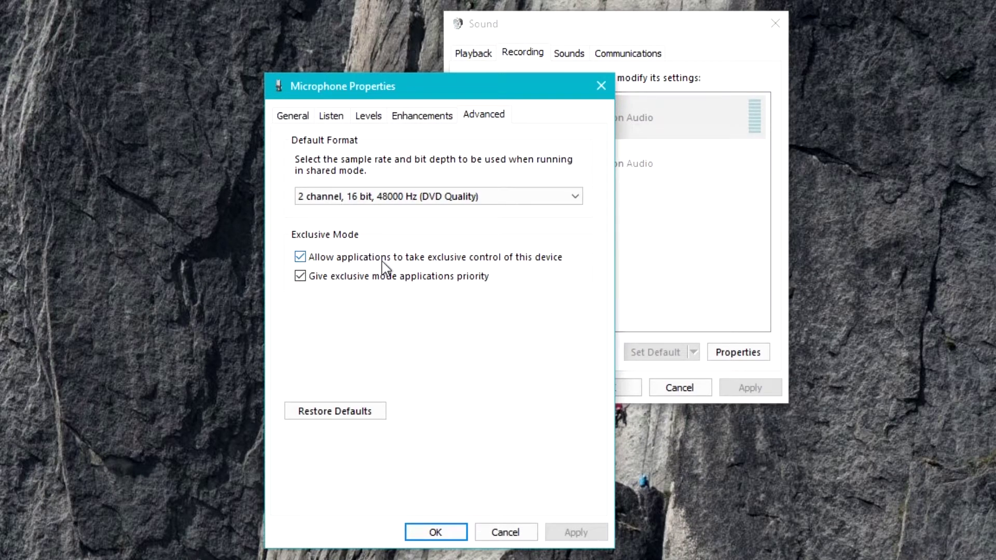
- Uncheck 'Allow applications to take exclusive control of this device' and save with OK
click(481, 262)
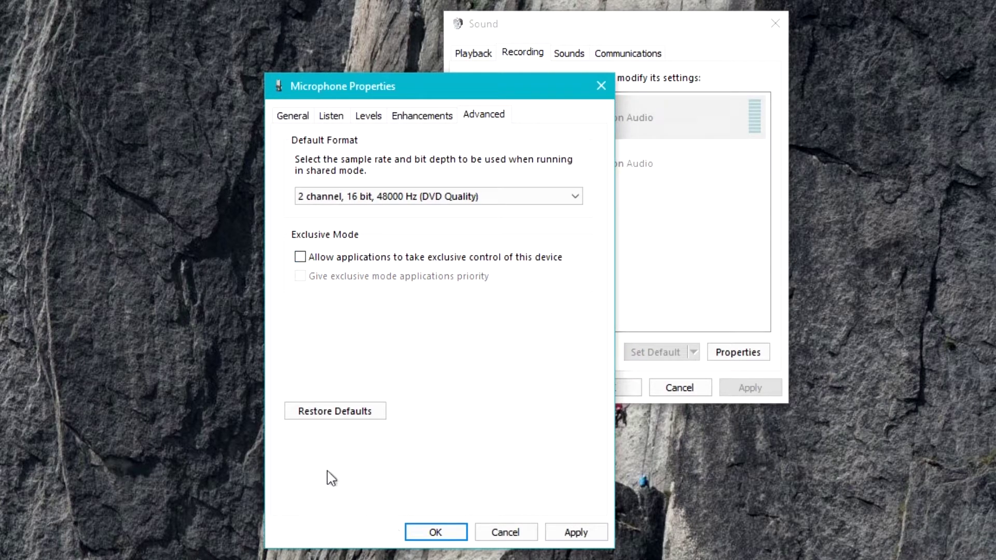
click(431, 531)
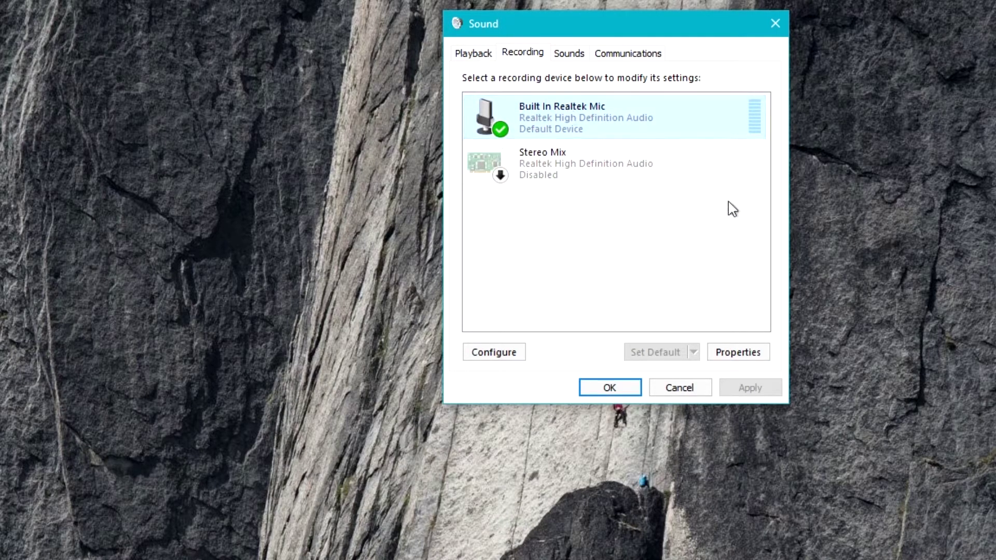
- On the Playback tab, open Elgato-C's Properties after cancelling the Configure Speakers wizard
click(480, 55)
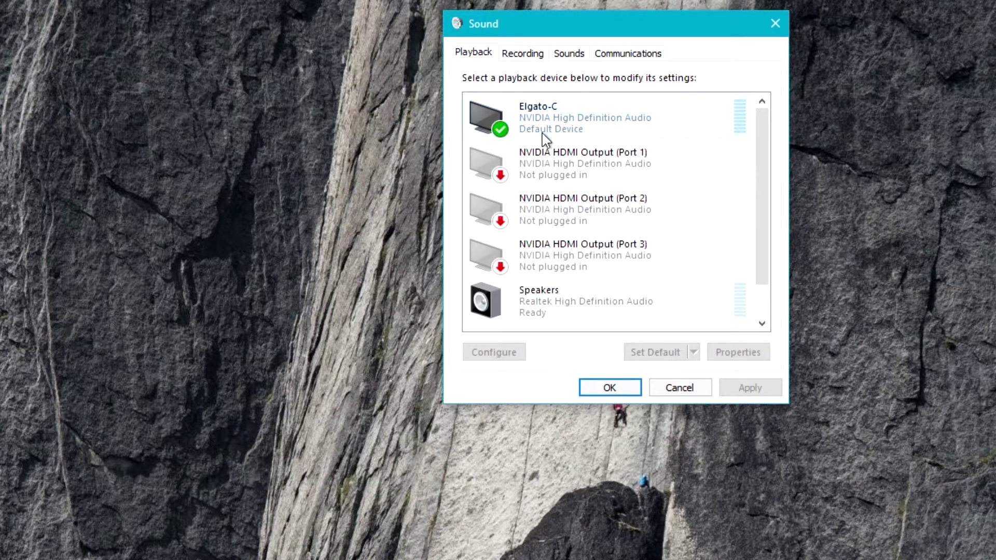
scroll(668, 244, down, 1)
scroll(669, 246, up, 1)
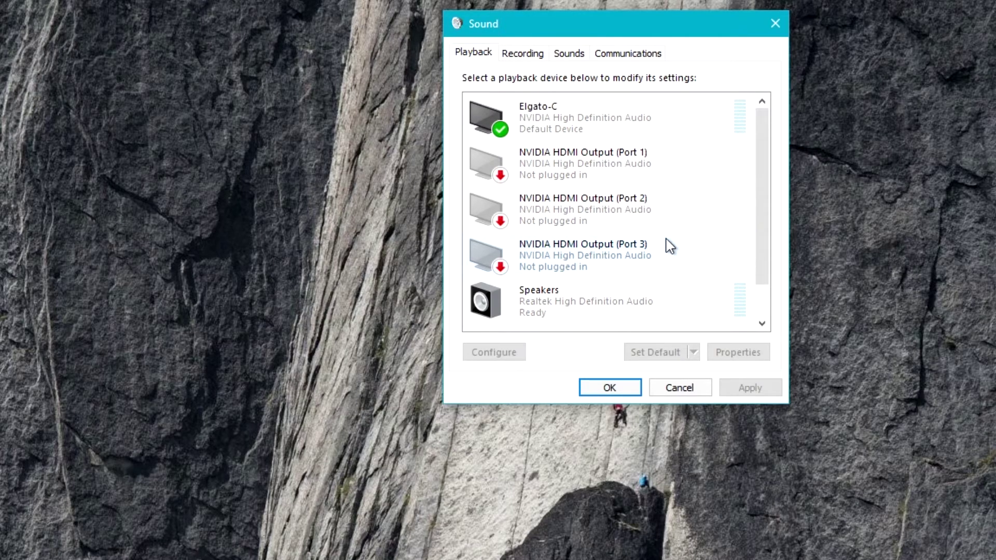
click(601, 138)
right_click(655, 130)
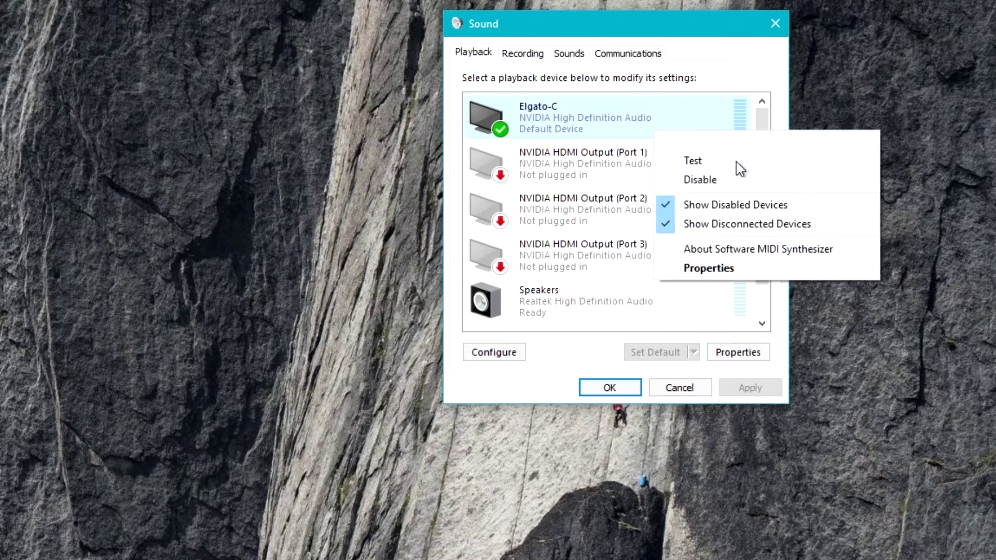
click(761, 142)
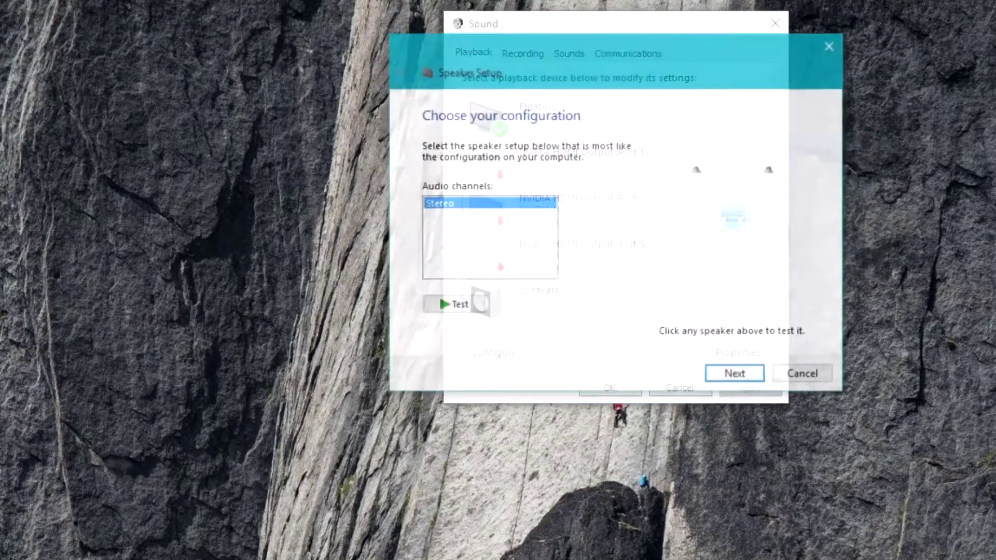
click(801, 373)
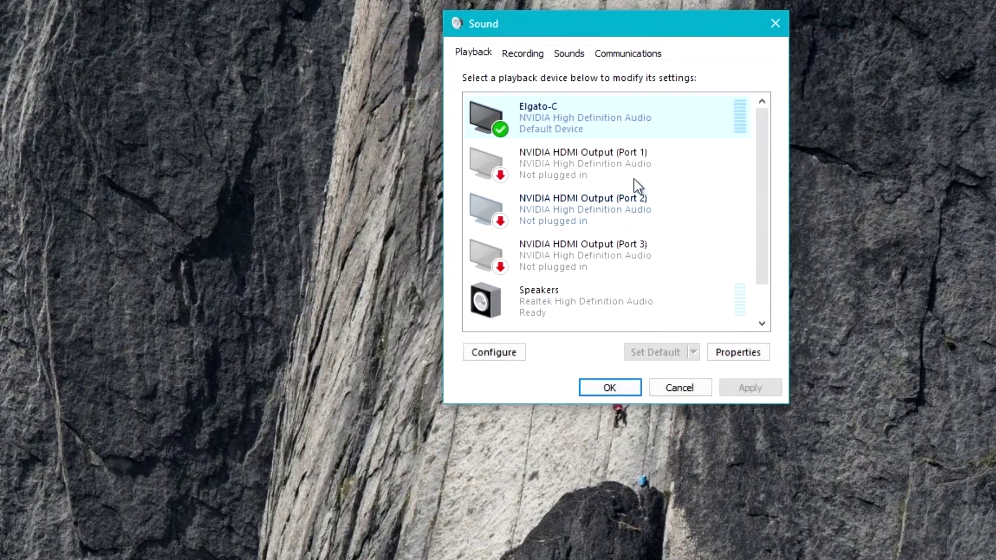
click(740, 355)
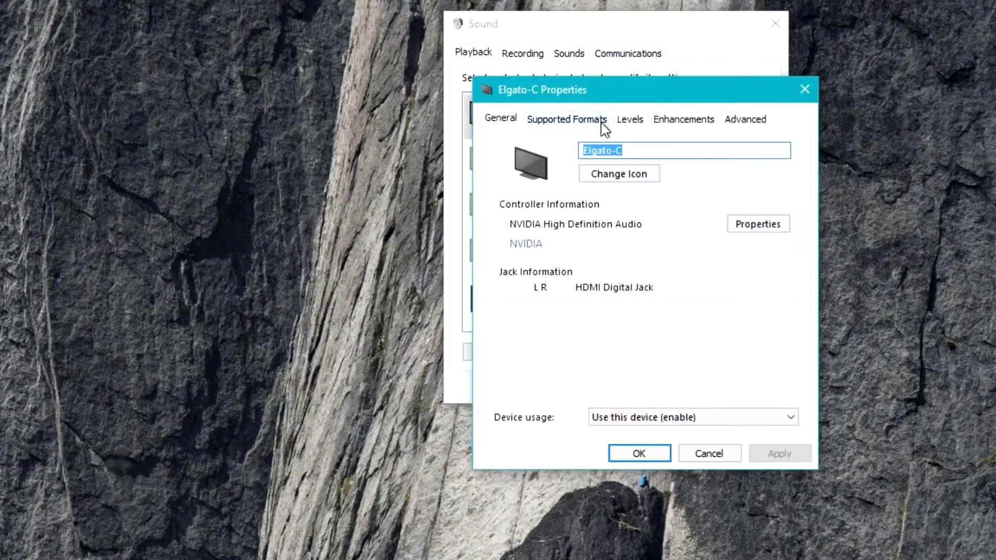
- Review Elgato-C's Supported Formats, Enhancements, Advanced and Levels (100) tabs, then cancel without changes
click(601, 125)
click(656, 127)
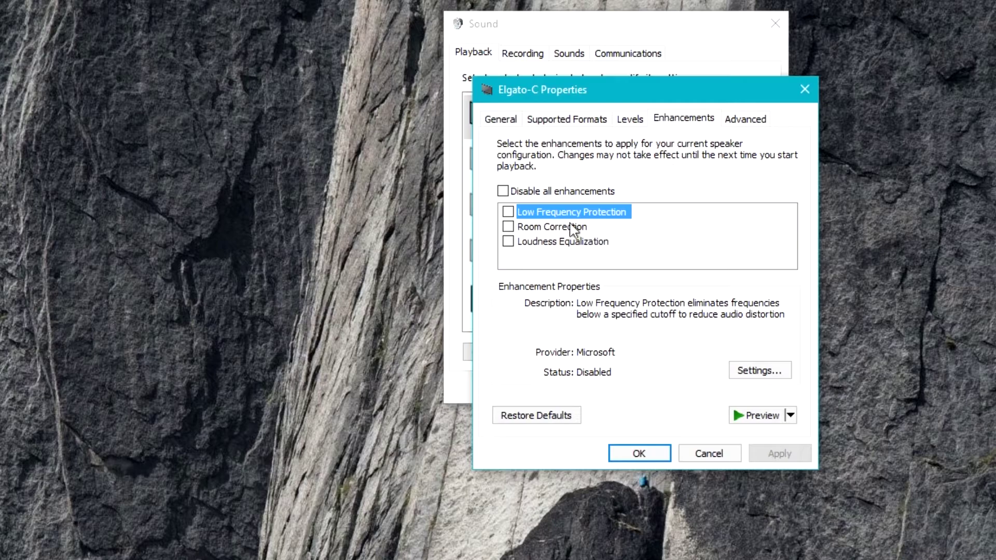
click(745, 120)
click(593, 122)
click(636, 123)
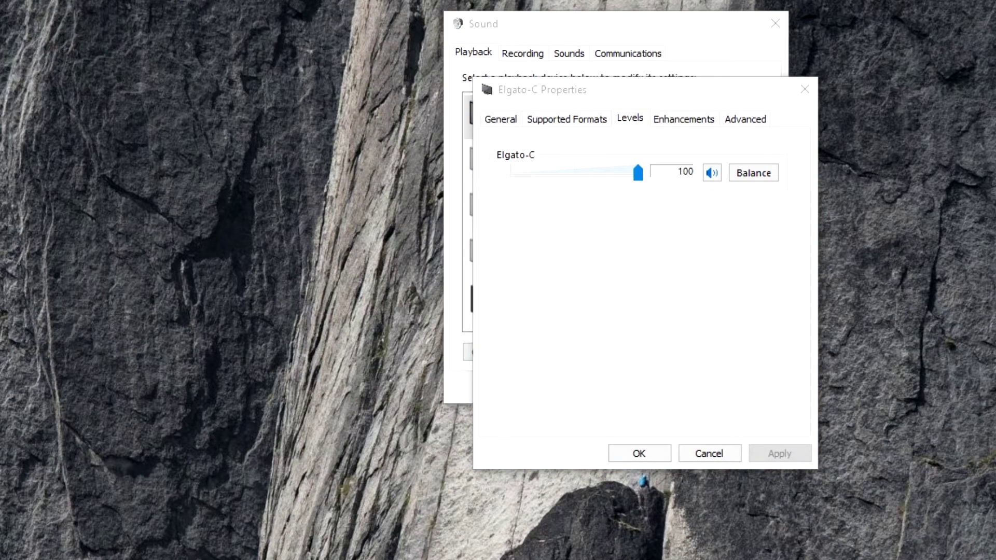
click(758, 420)
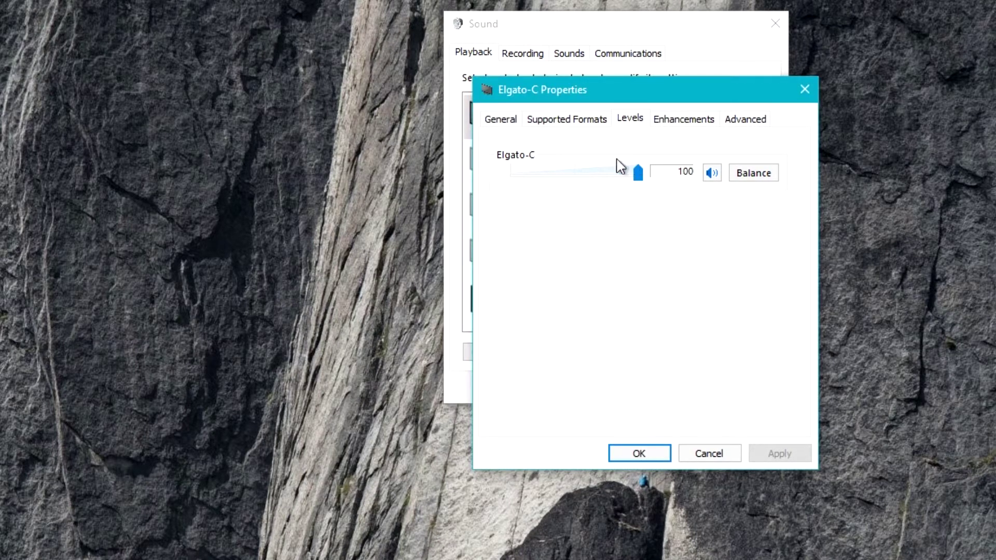
click(703, 451)
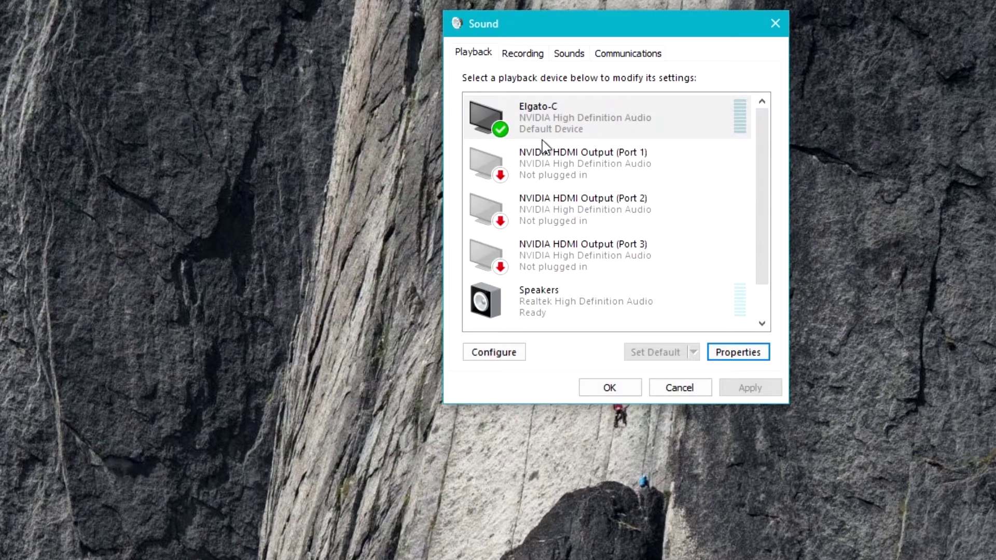
- Select the NVIDIA HDMI Output Port 1, Port 2, Port 3 and Speakers playback devices in turn
click(593, 162)
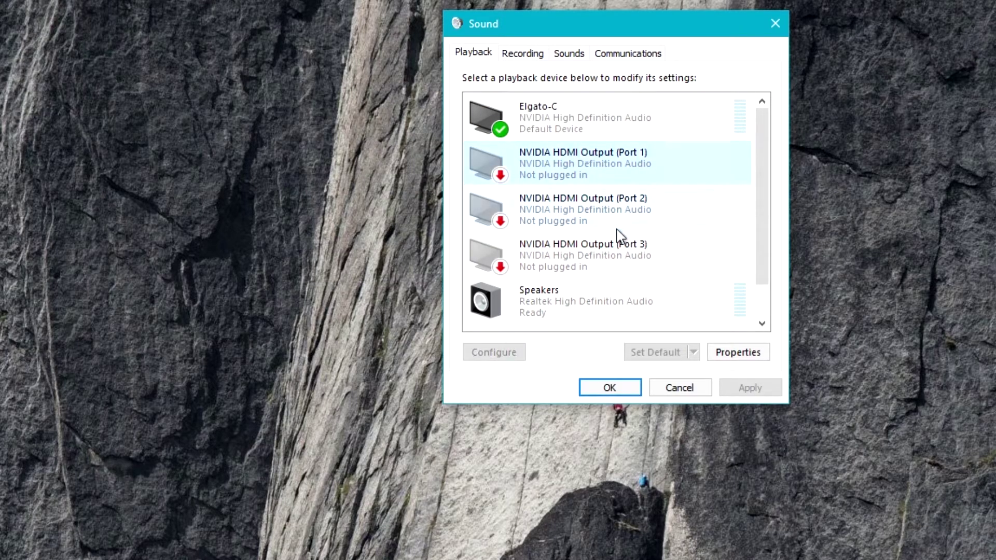
click(620, 232)
click(625, 267)
click(633, 318)
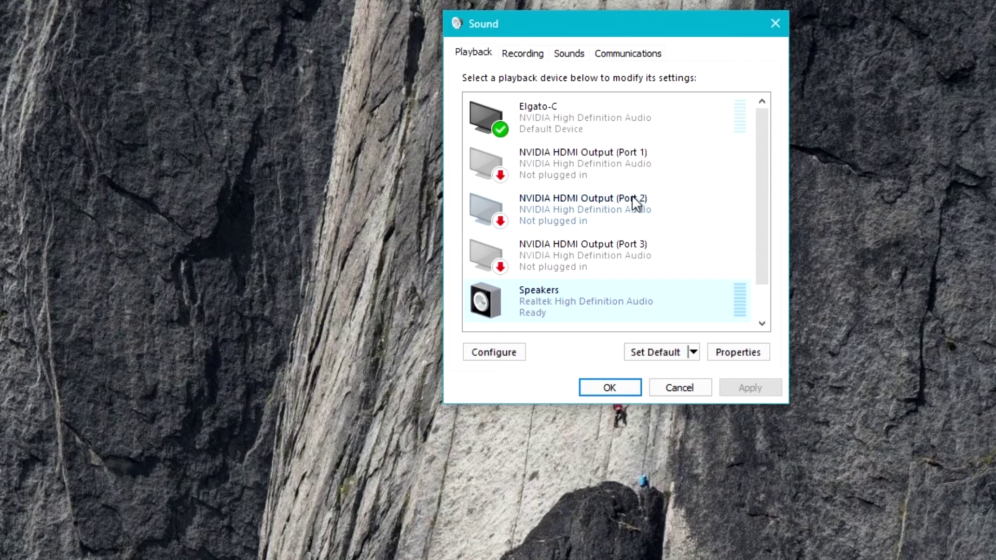
- Check Port 1's context menu, dismiss it, and move to the recording devices list
right_click(637, 163)
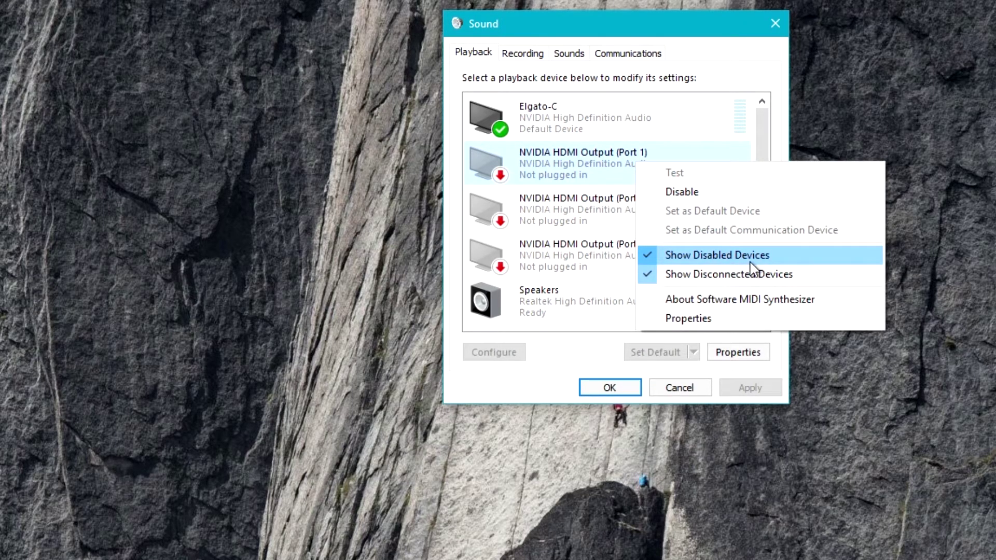
click(562, 136)
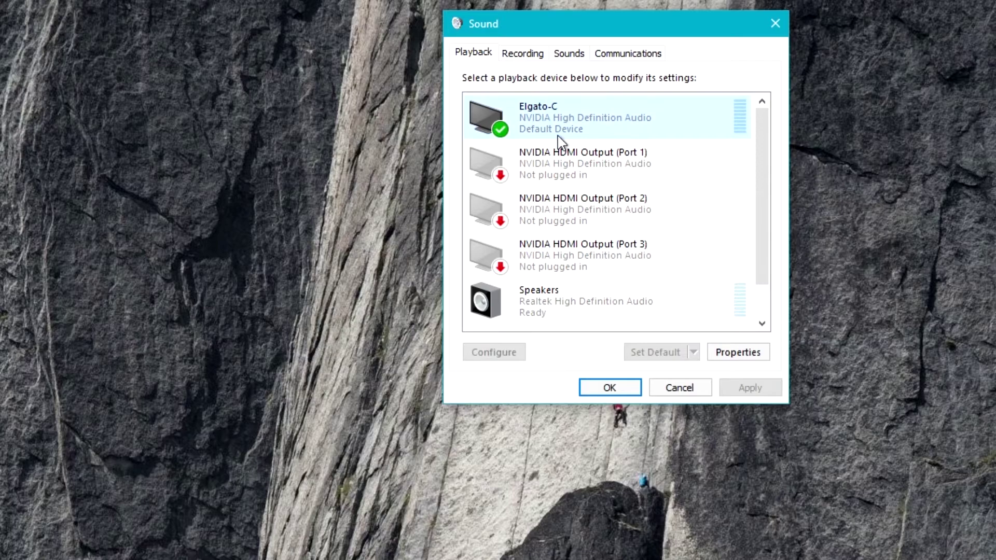
click(517, 58)
- Cycle through the Sounds, Playback and Recording tabs, ending on the Communications settings
click(579, 59)
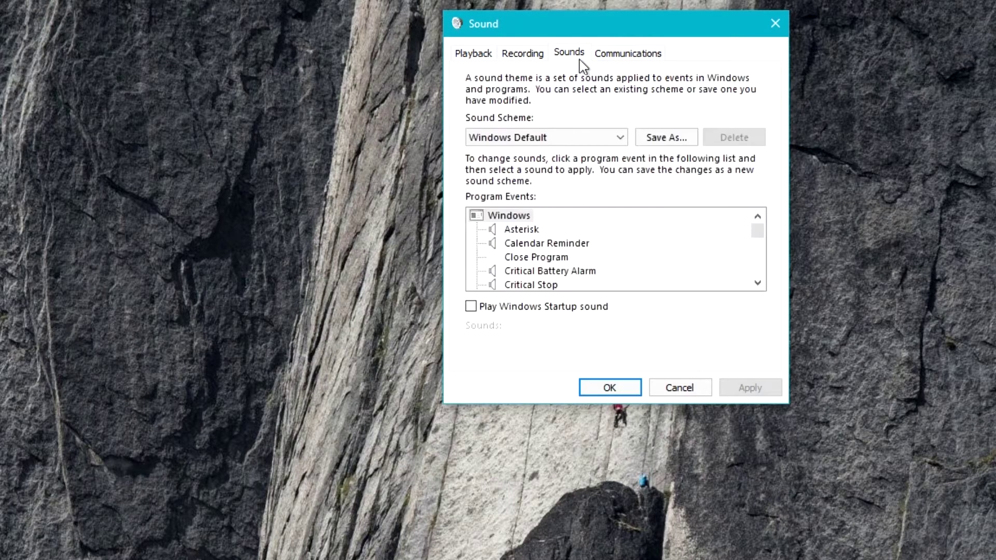
click(473, 55)
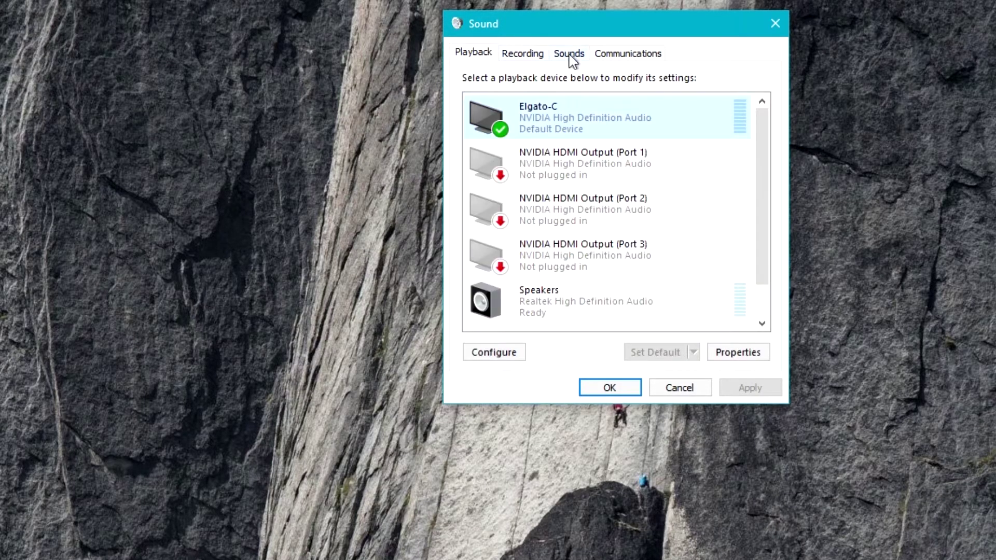
key(ctrl+Tab)
click(565, 53)
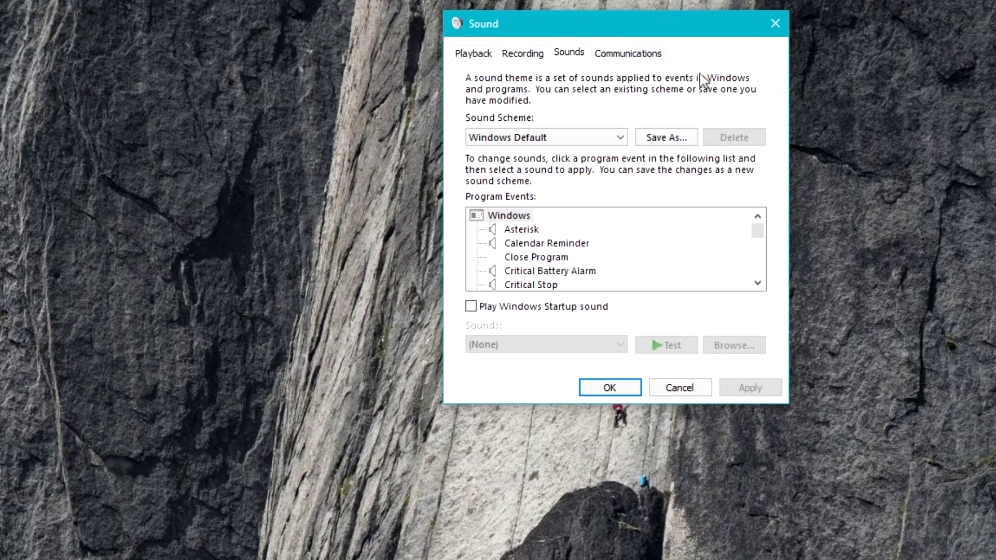
mouse_move(757, 230)
mouse_down()
mouse_move(758, 258)
mouse_move(758, 226)
mouse_up()
click(644, 52)
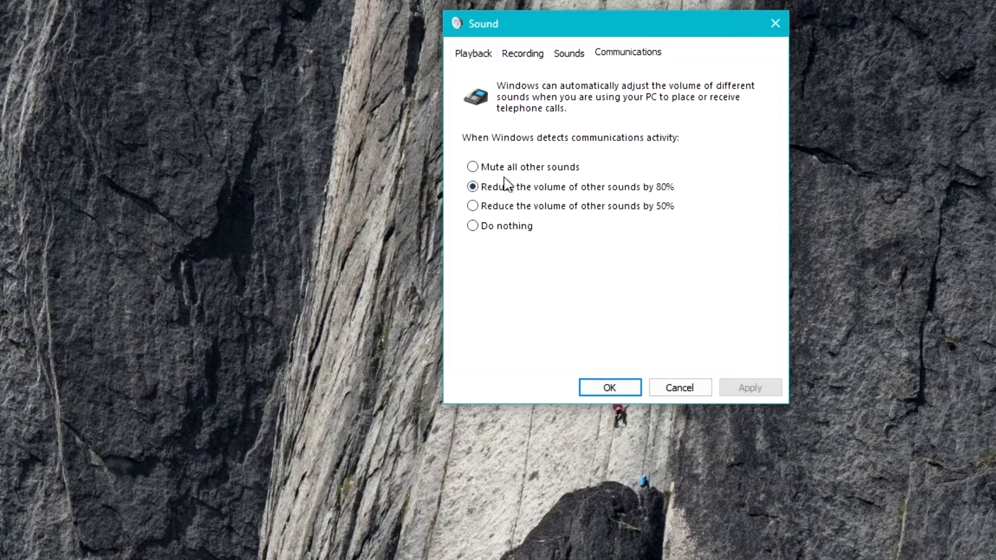
- Choose 'Do nothing' for communications activity instead of reducing other sounds by 80%
click(524, 227)
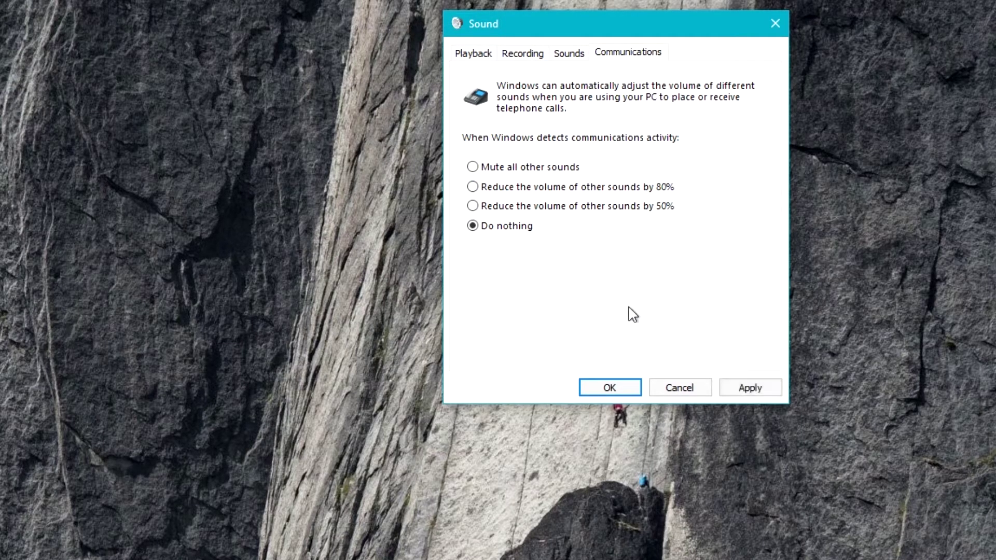